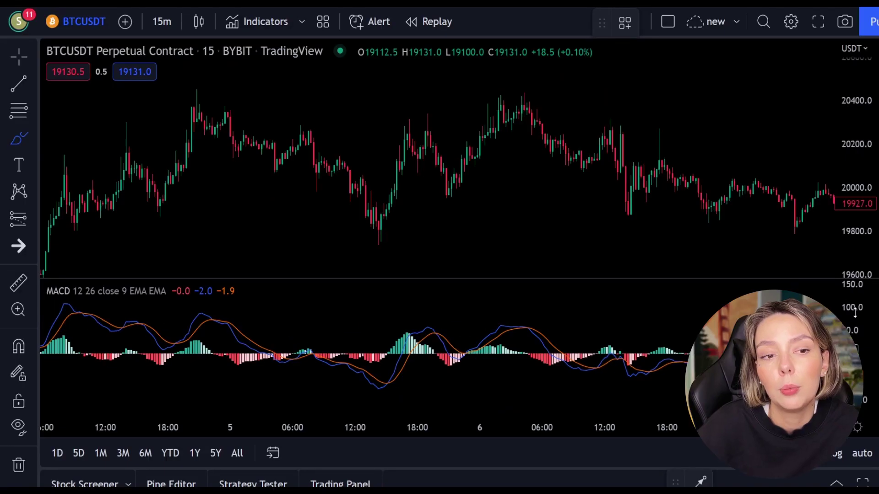
- Brush a circle around the MACD crossover near 18:00 on 5 October and an arrow along the price rise, and undo both
left_click_drag(447, 316, 415, 402)
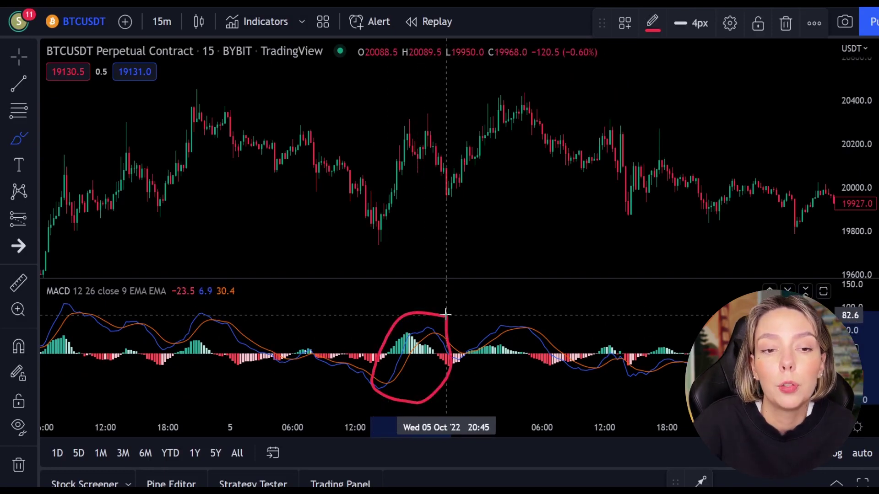
mouse_move(379, 224)
left_mouse_down()
mouse_move(421, 114)
mouse_move(448, 159)
left_mouse_up()
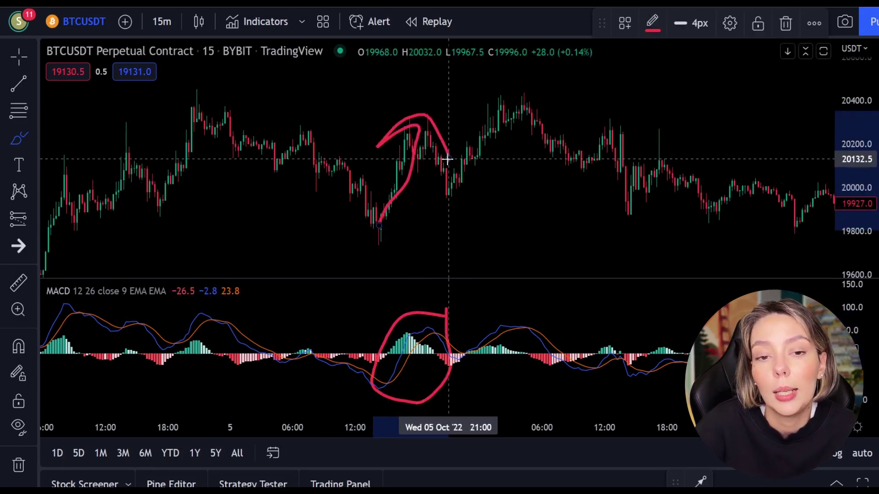
key("ctrl+z")
key("ctrl+z")
- Brush marks on the MACD crossovers of 5 and 6 October and the matching price swings, and undo them
mouse_move(565, 325)
left_mouse_down()
mouse_move(516, 310)
mouse_move(579, 372)
mouse_move(557, 314)
left_mouse_up()
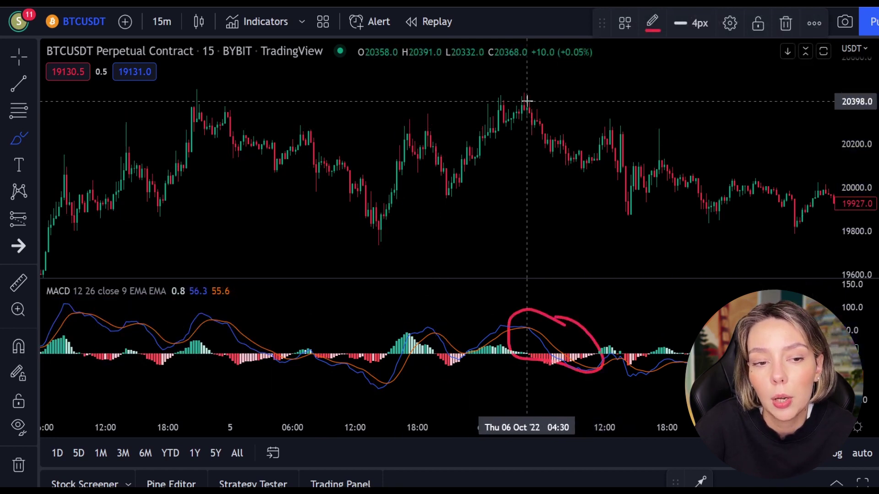
left_click_drag(528, 101, 648, 213)
mouse_move(401, 373)
left_mouse_down()
mouse_move(404, 380)
mouse_move(392, 369)
left_mouse_up()
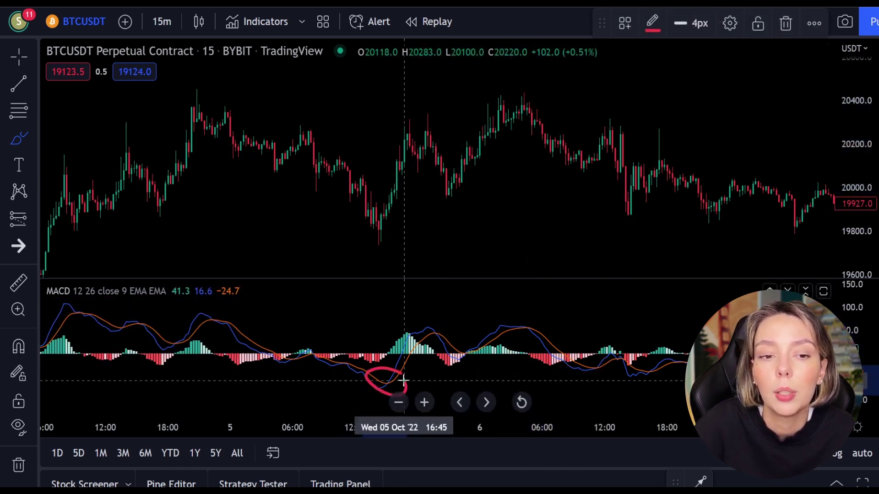
mouse_move(308, 187)
left_mouse_down()
mouse_move(383, 244)
mouse_move(432, 141)
mouse_move(456, 212)
mouse_move(471, 120)
mouse_move(529, 155)
left_mouse_up()
key("ctrl+z")
key("ctrl+z")
key("ctrl+z")
key("ctrl+z")
key("ctrl+z")
key("ctrl+z")
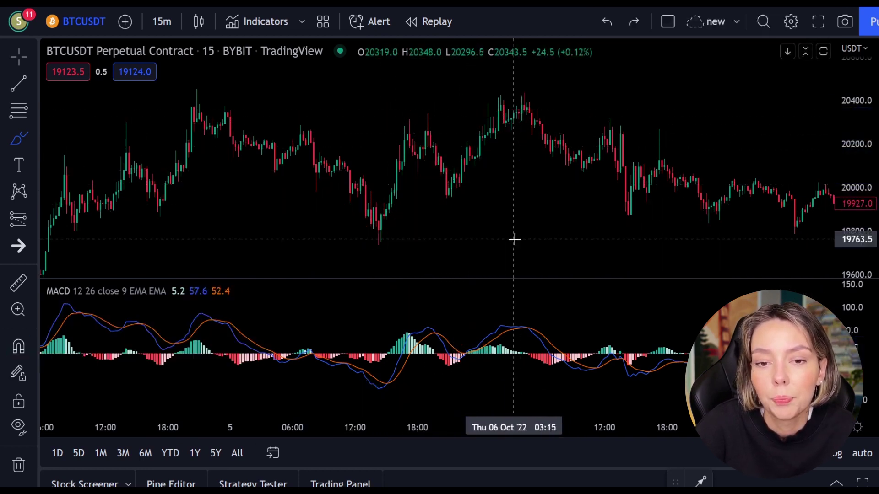
- Draw a red resistance rectangle across the price highs from about 20367 to 20470, starting at 19:30 on 4 October
key("alt+shift+r")
mouse_move(161, 93)
left_mouse_down()
mouse_move(335, 93)
mouse_move(548, 132)
mouse_move(796, 116)
left_mouse_up()
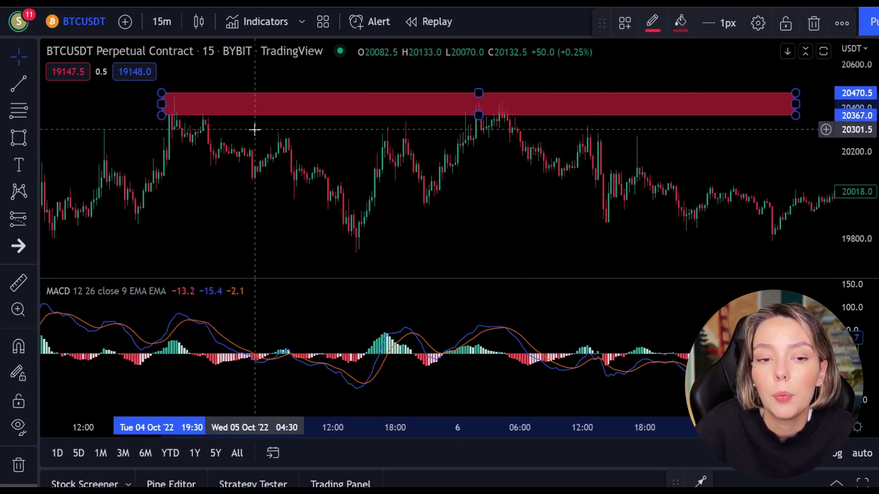
- Brush arrows along the price drops from the red resistance zone and circle its later tests and the matching MACD crossovers
left_click(20, 139)
left_click(83, 140)
mouse_move(179, 132)
left_mouse_down()
mouse_move(334, 251)
mouse_move(293, 251)
left_mouse_up()
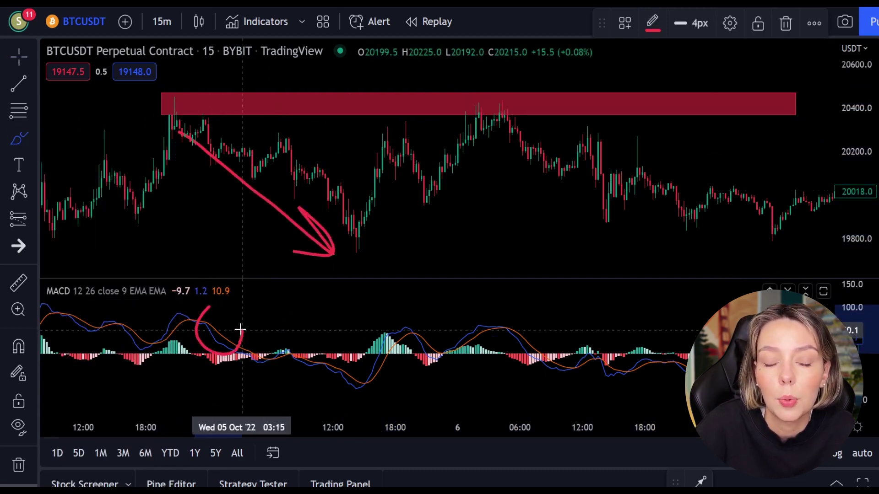
left_click_drag(240, 328, 208, 308)
mouse_move(403, 109)
left_mouse_down()
mouse_move(393, 122)
mouse_move(405, 112)
left_mouse_up()
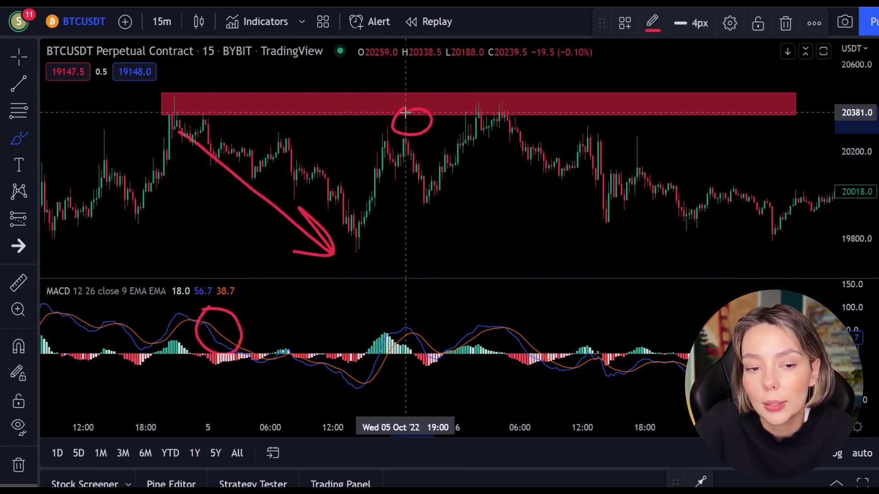
mouse_move(405, 149)
left_mouse_down()
mouse_move(514, 243)
mouse_move(426, 219)
left_mouse_up()
mouse_move(517, 97)
left_mouse_down()
mouse_move(476, 118)
mouse_move(516, 100)
left_mouse_up()
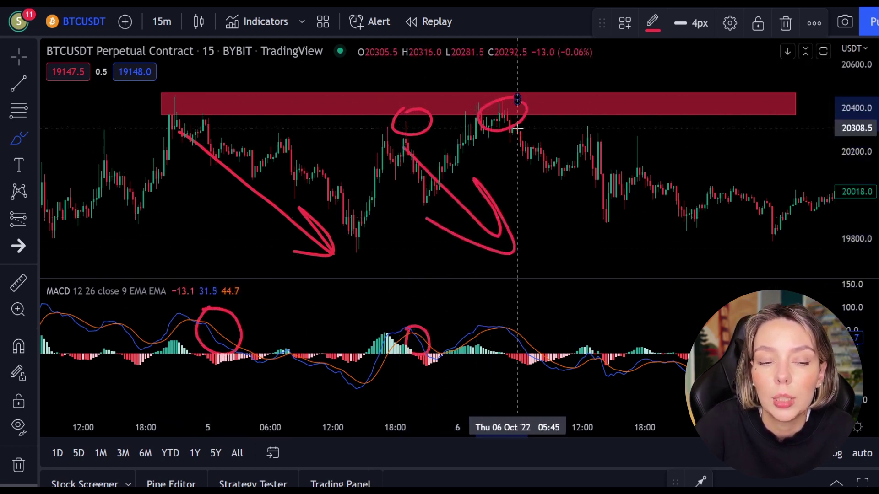
mouse_move(516, 146)
left_mouse_down()
mouse_move(614, 230)
mouse_move(538, 213)
left_mouse_up()
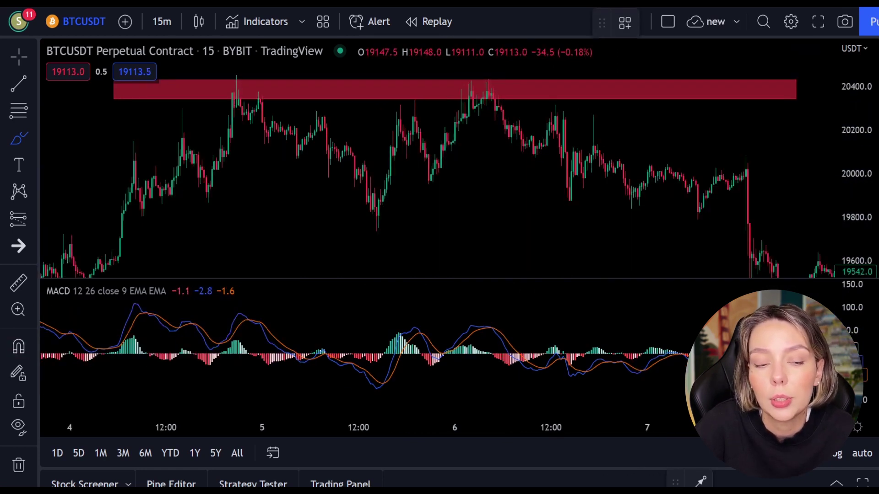
- Circle the price touches on the red resistance zone in white, and mark the latest MACD rise and crossover
left_click_drag(239, 88, 232, 90)
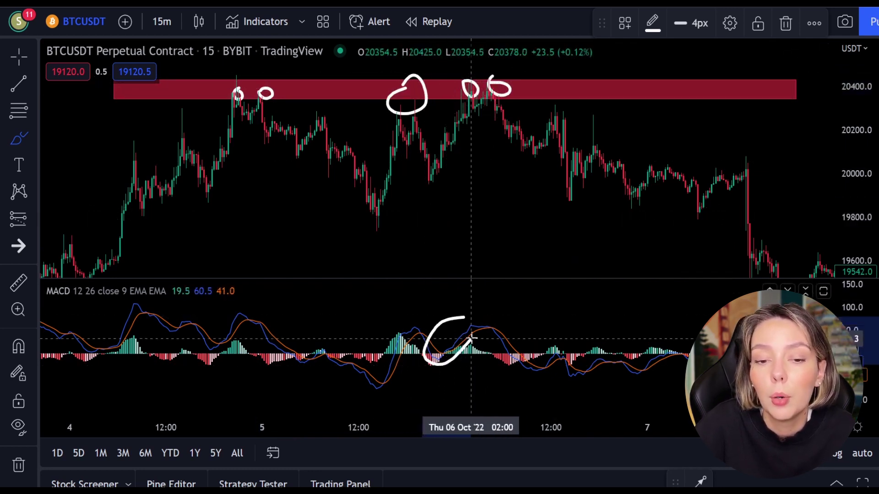
left_click_drag(437, 180, 486, 95)
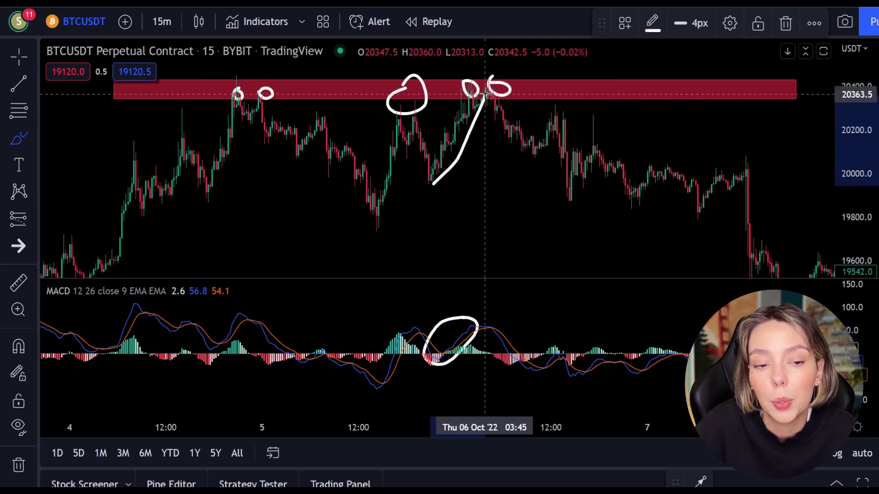
key("Delete")
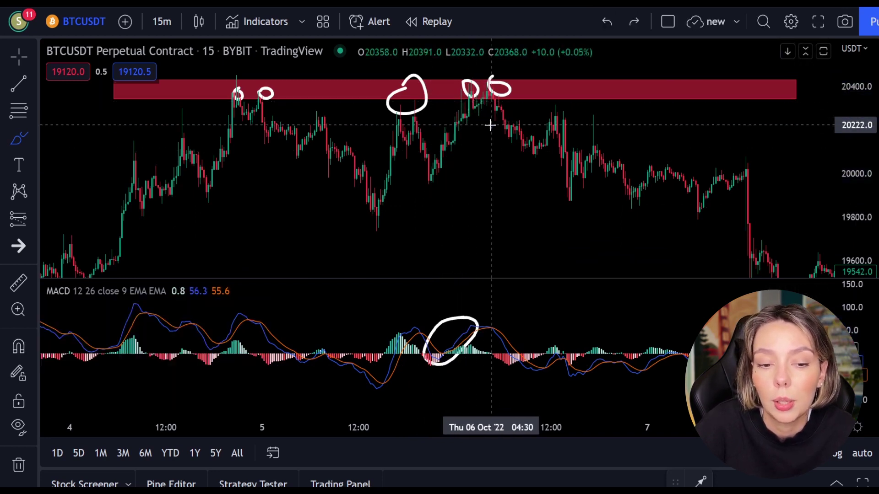
left_click_drag(501, 321, 485, 337)
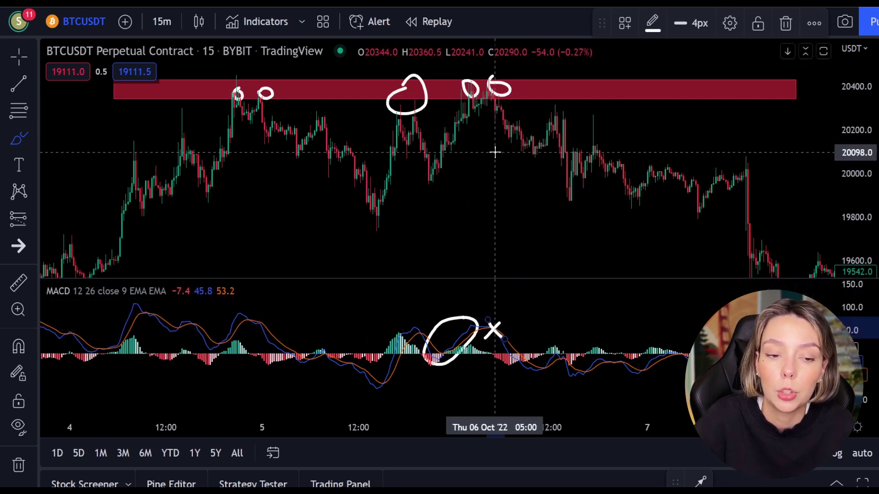
- Place a Short Position at 20339.5 on 6 October 04:30 with the stop at 20474.5 and the target at 19502
left_click(21, 226)
left_click(25, 222)
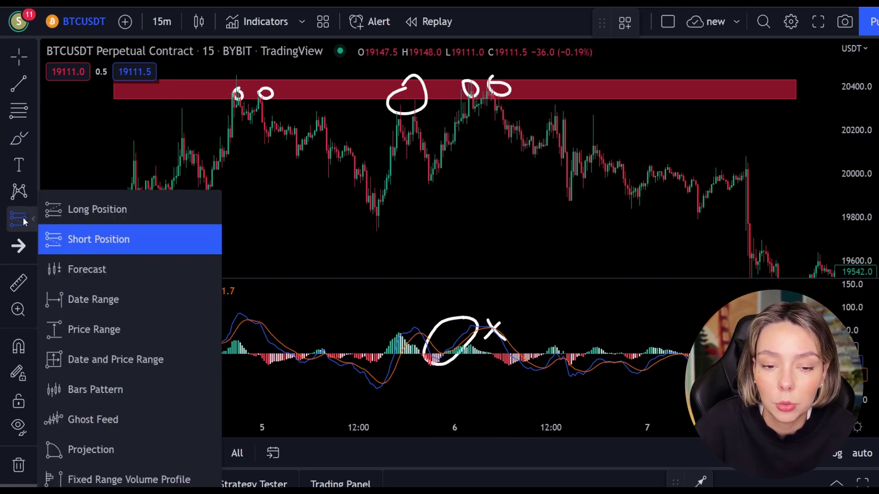
left_click(80, 239)
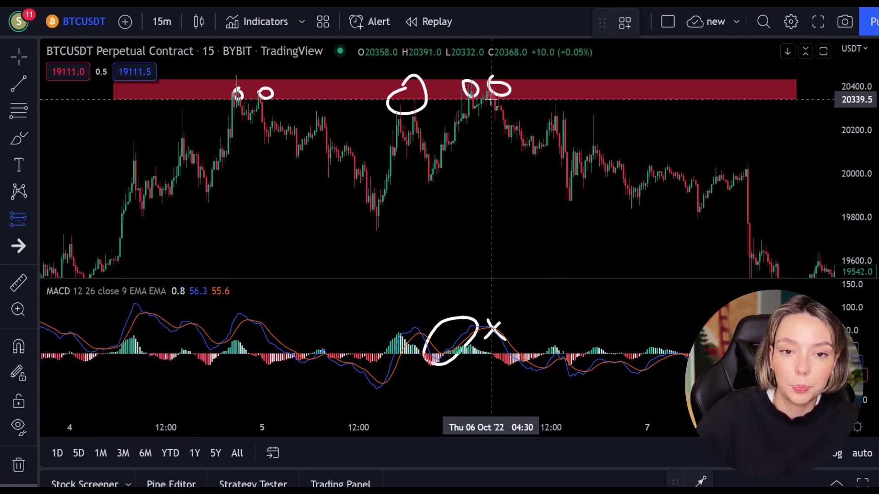
left_click(492, 100)
left_click_drag(863, 87, 864, 128)
left_click_drag(492, 70, 491, 87)
left_click_drag(491, 150, 506, 259)
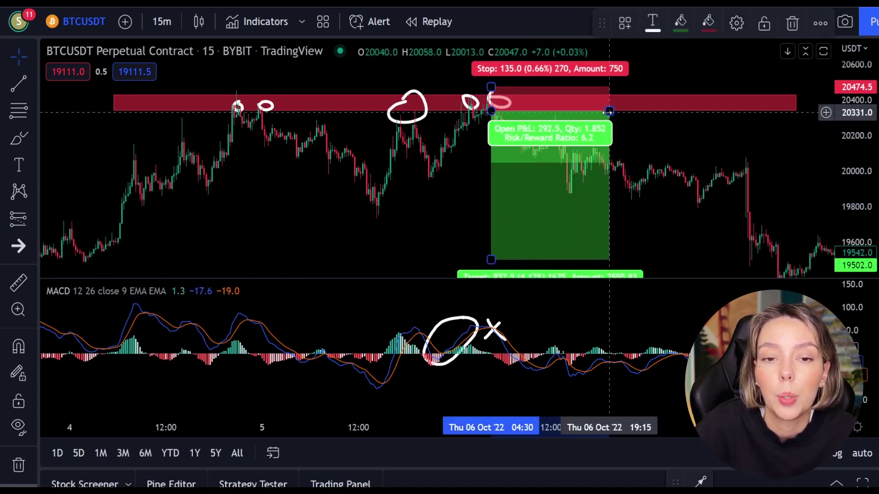
- Extend the short position past 7 October and lower its target to 19341
left_click_drag(609, 112, 791, 111)
left_click_drag(450, 217, 297, 188)
left_click_drag(337, 229, 345, 258)
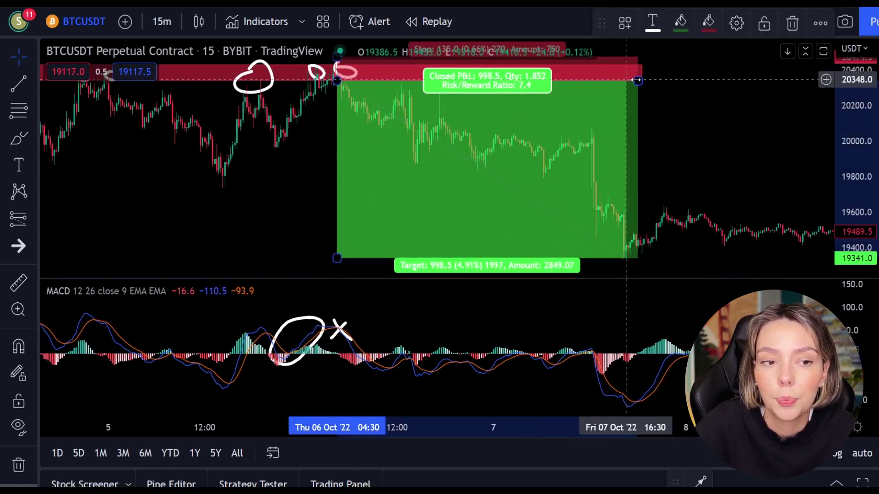
left_click_drag(637, 81, 810, 80)
left_click(273, 200)
left_click_drag(539, 429, 641, 428)
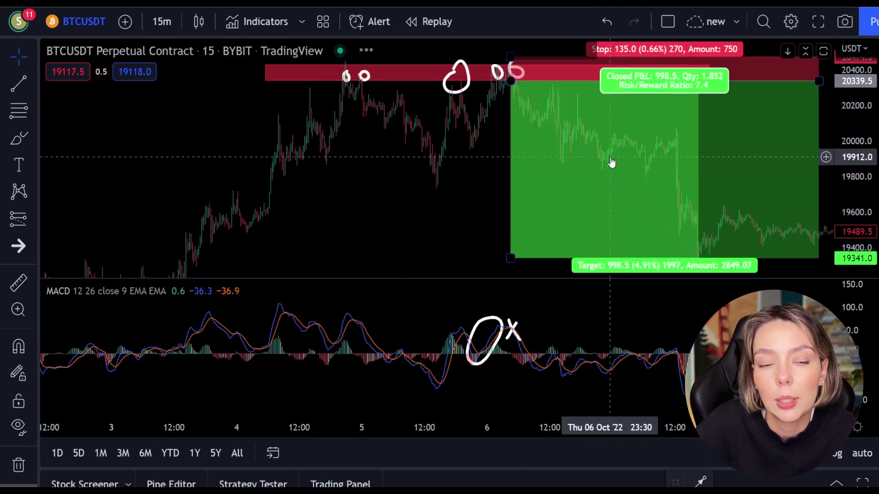
left_click_drag(462, 195, 361, 208)
- Undo the short position's width, target and stop adjustments, and continue undoing the preceding changes
key("ctrl+z")
key("ctrl+z")
key("ctrl+z")
key("ctrl+z")
key("ctrl+z")
key("ctrl+z")
key("ctrl+z")
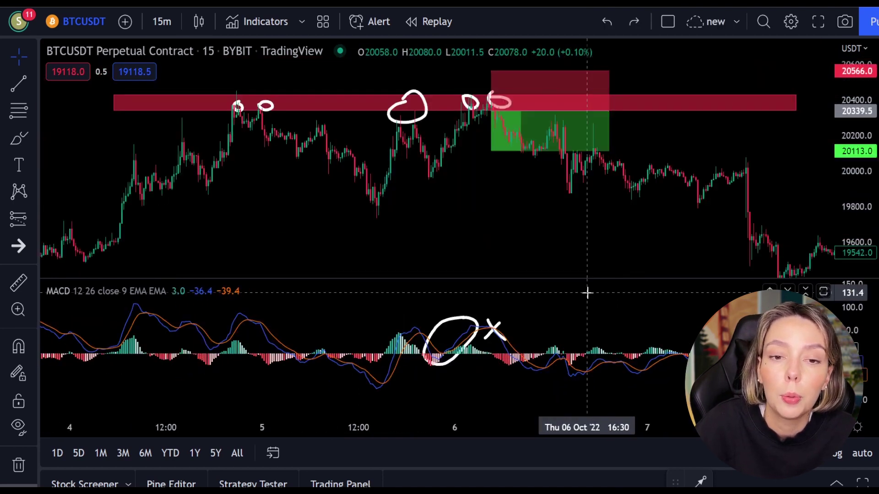
key("ctrl+z")
key("ctrl+z")
key("ctrl+z")
key("ctrl+z")
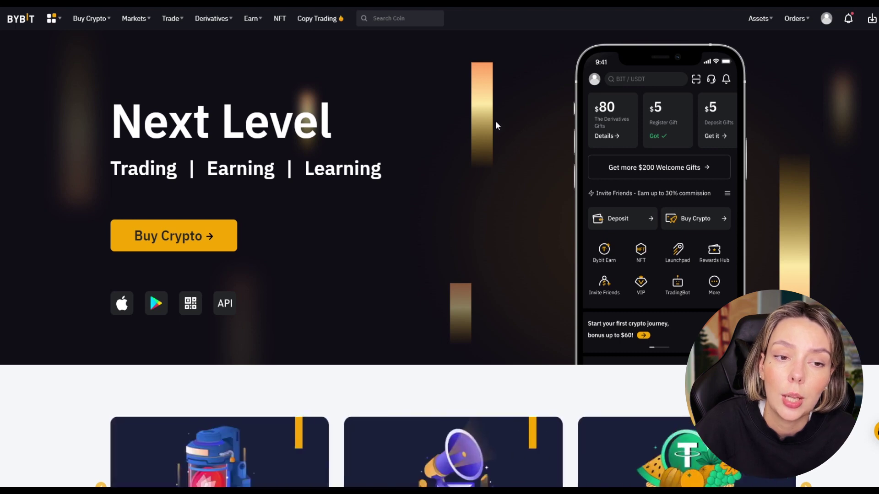
- Switch to the Bybit website and browse the homepage's promotions and trading opportunities
scroll(494, 131, "down", 4)
scroll(492, 150, "down", 10)
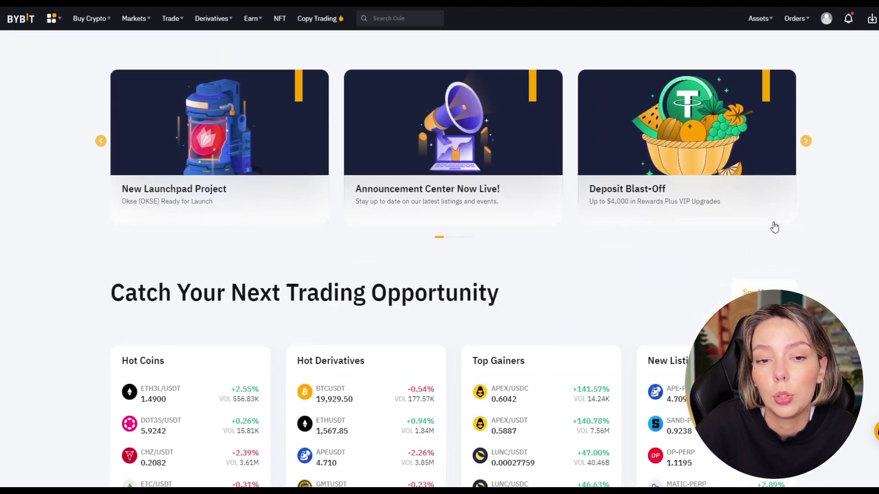
scroll(773, 221, "down", 5)
scroll(773, 219, "up", 20)
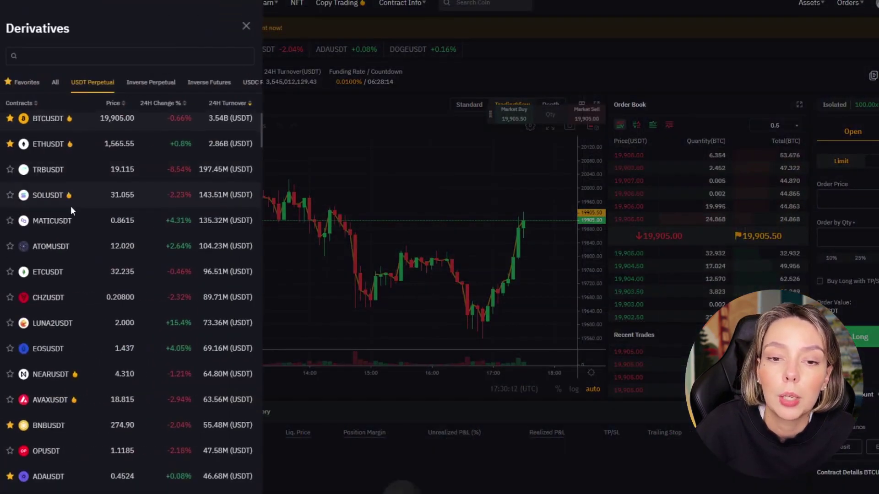
- Browse the USDT Perpetual contracts list and view the margin mode and leverage settings
scroll(72, 210, "down", 20)
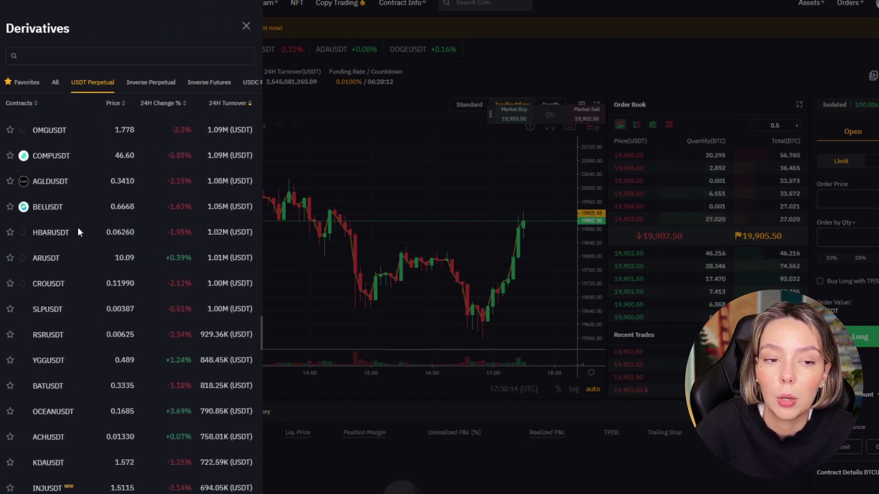
scroll(78, 229, "down", 10)
left_click(331, 229)
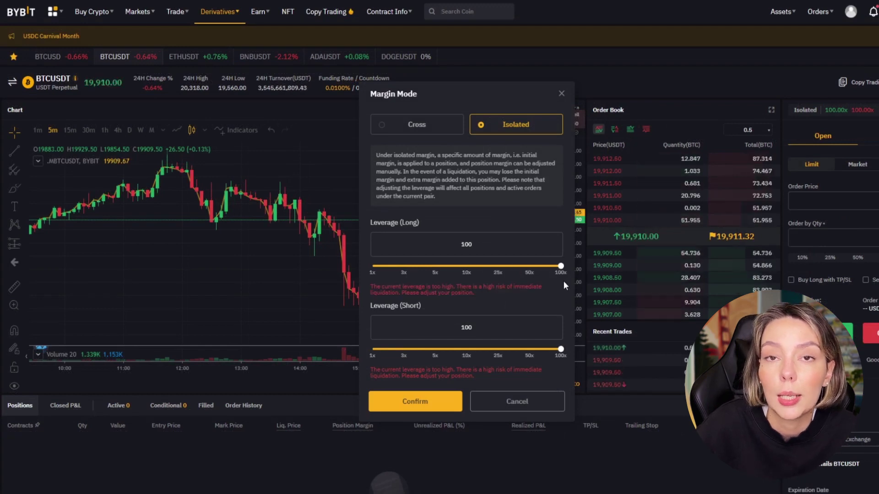
- View the Deposit Blast-Off promotion page and its $4,000 bonus headline
scroll(558, 259, "down", 5)
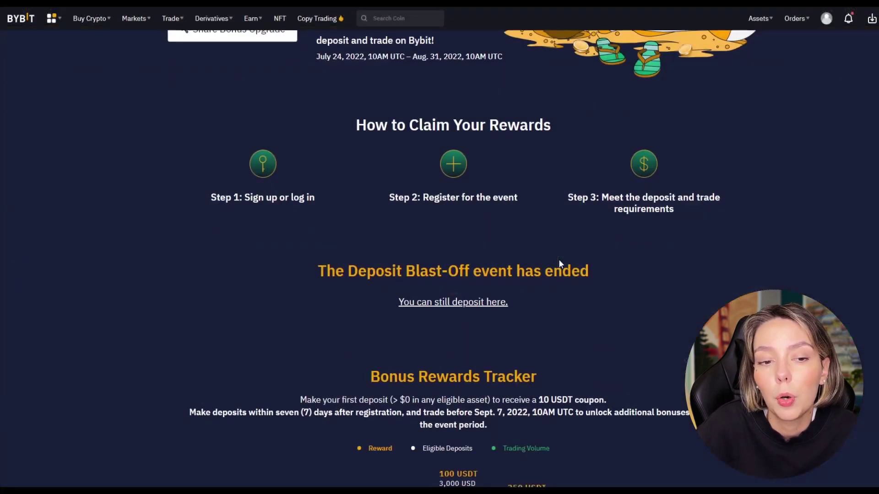
scroll(504, 247, "up", 5)
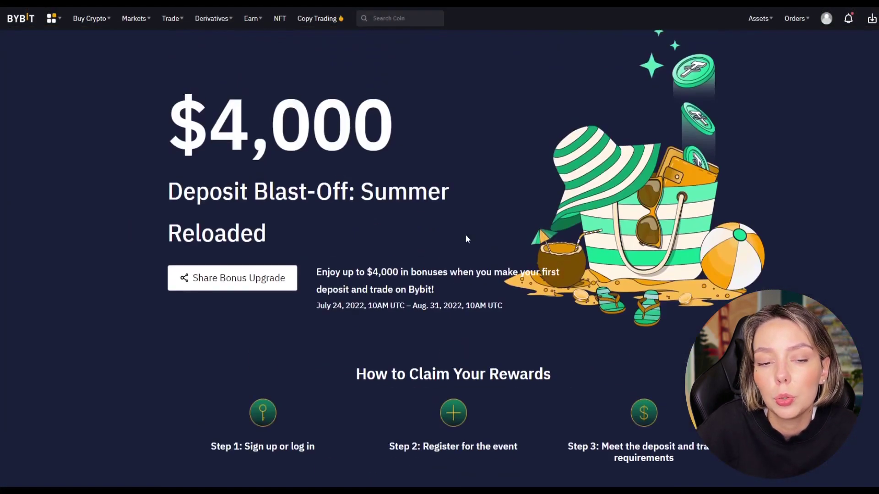
left_click_drag(229, 126, 435, 142)
left_click(521, 185)
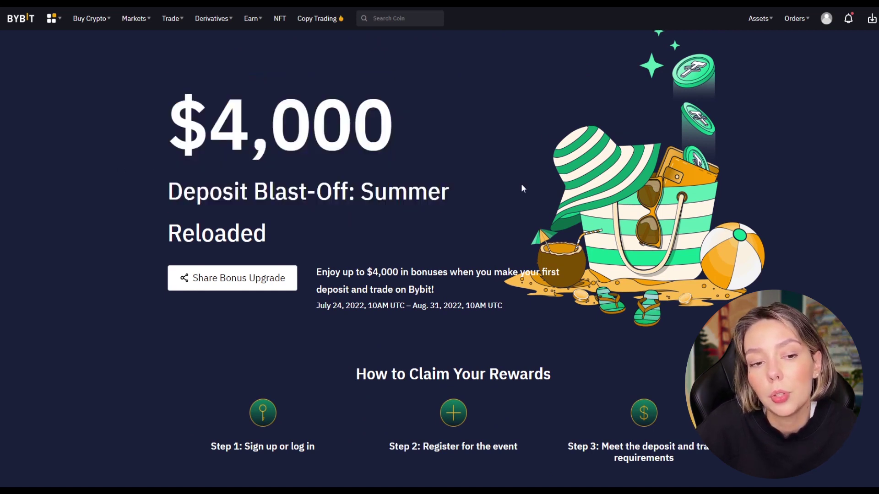
- Examine the reward tiers in the Bonus Rewards Tracker and the promotion's terms and conditions
scroll(510, 229, "down", 5)
scroll(567, 300, "down", 5)
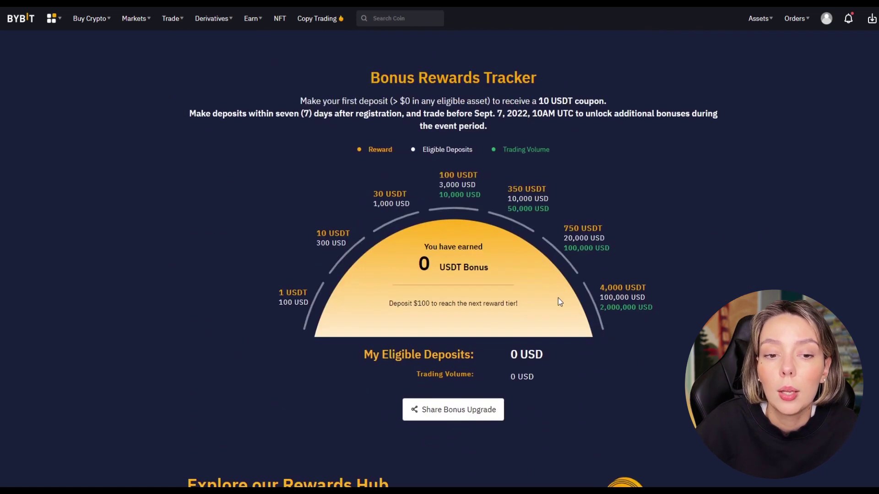
left_click_drag(485, 180, 486, 196)
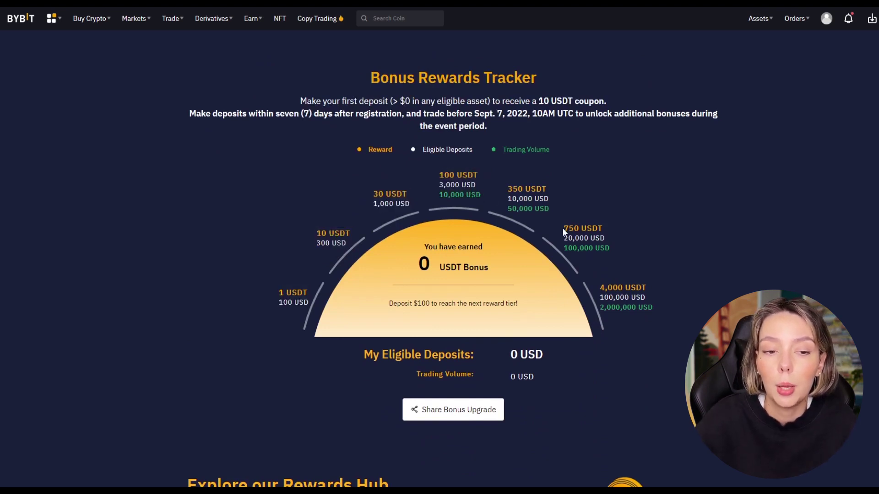
left_click_drag(563, 232, 618, 243)
left_click(617, 294)
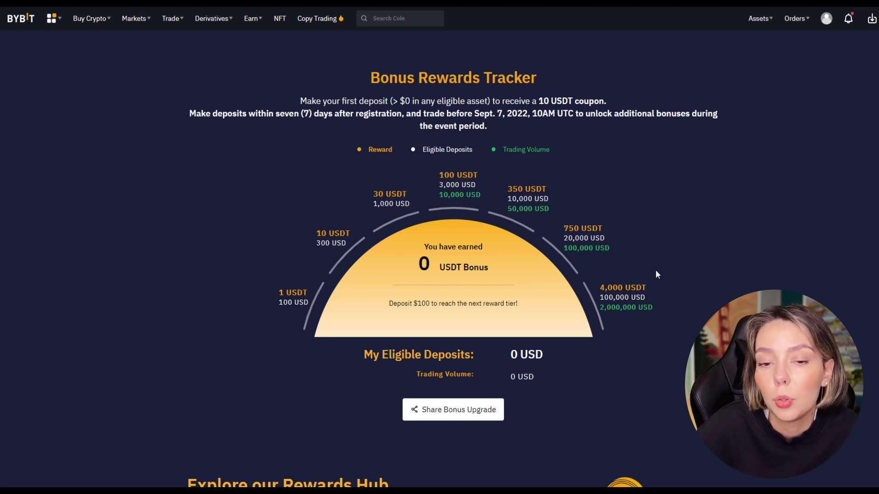
scroll(653, 281, "down", 5)
scroll(650, 286, "down", 5)
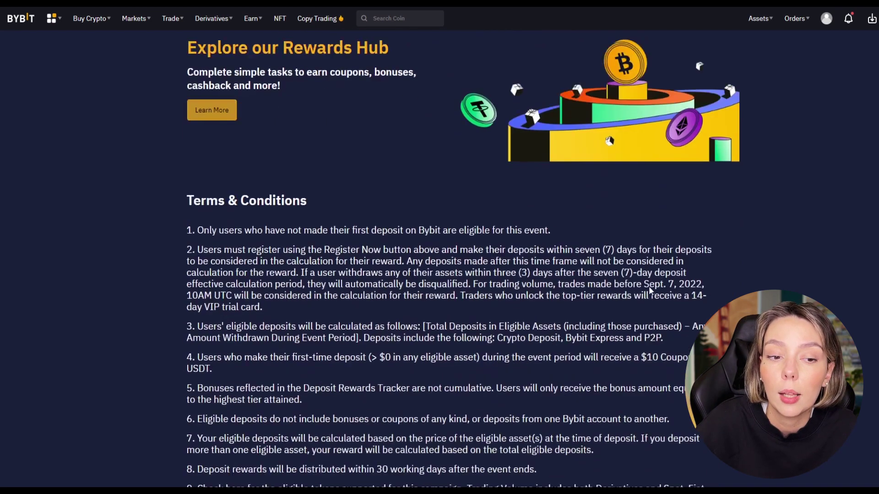
scroll(649, 286, "up", 15)
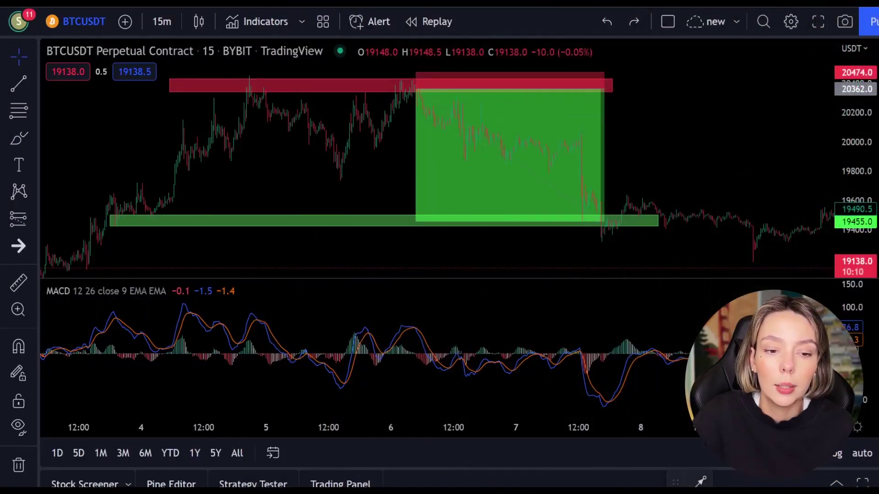
- Switch back to TradingView, circle the price touches on the green support zone with the brush, and undo the circles
left_click(16, 139)
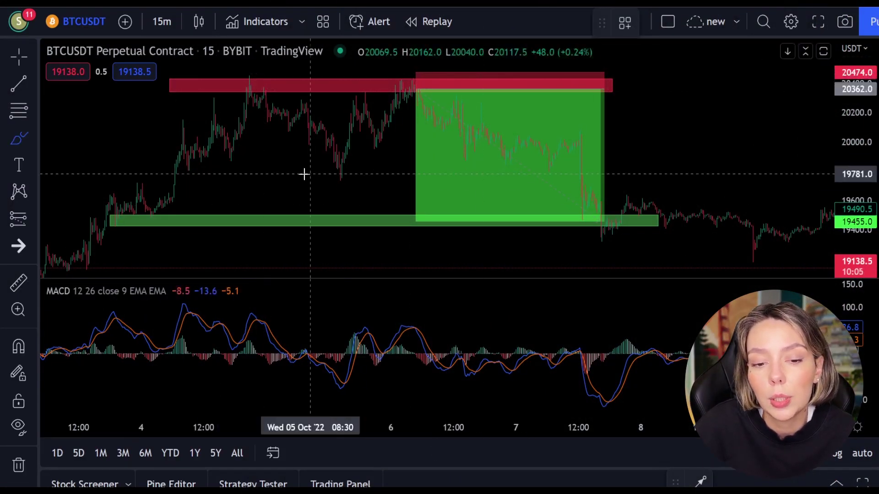
mouse_move(131, 212)
left_mouse_down()
mouse_move(117, 220)
mouse_move(164, 217)
left_mouse_up()
left_click_drag(590, 216, 586, 218)
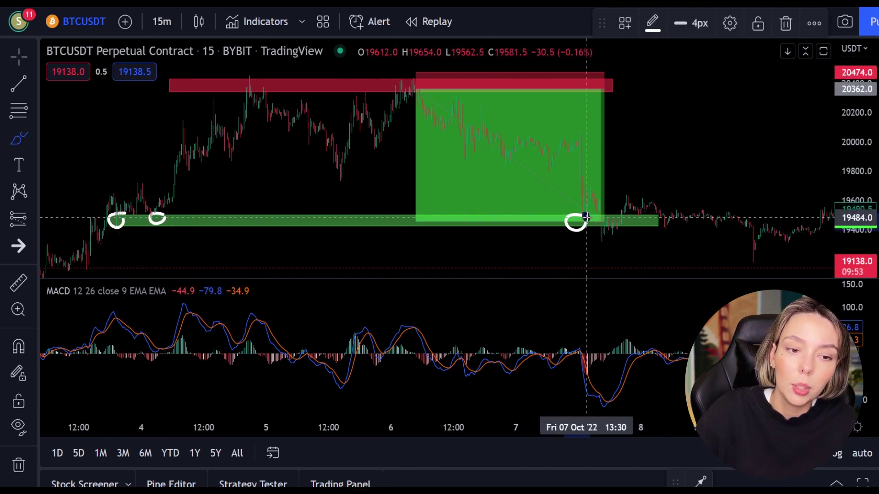
key("ctrl+z")
key("ctrl+z")
key("ctrl+z")
key("ctrl+z")
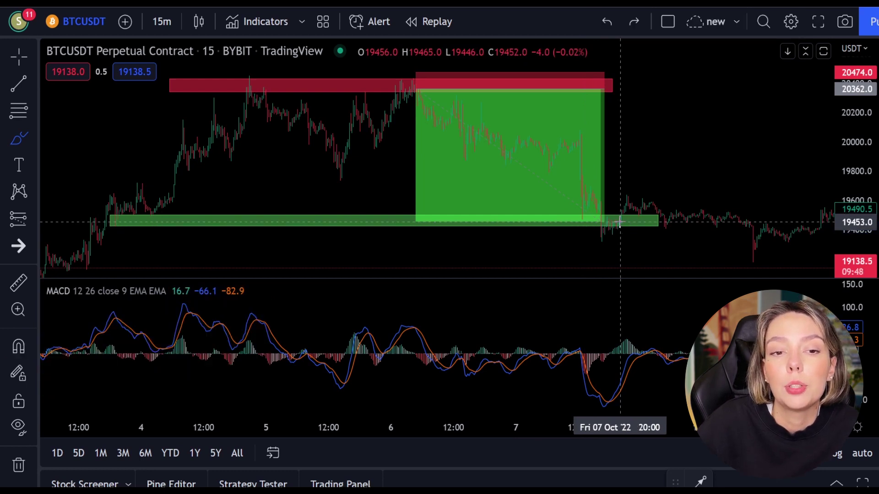
- Brush an arrow down the short position to the support zone and mark the MACD low of 7 October, and undo the strokes
left_click_drag(426, 93, 573, 204)
mouse_move(552, 171)
left_mouse_down()
mouse_move(584, 214)
mouse_move(526, 203)
left_mouse_up()
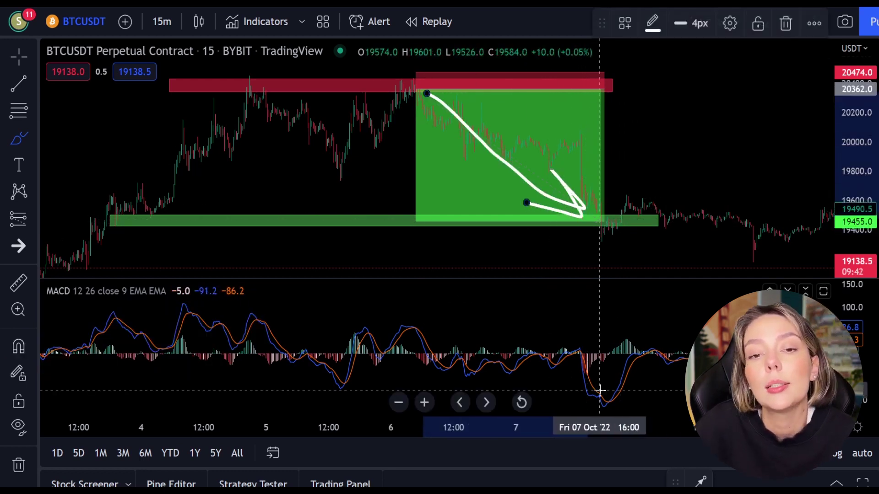
left_click_drag(604, 387, 567, 398)
key("ctrl+z")
key("ctrl+z")
key("ctrl+z")
key("ctrl+z")
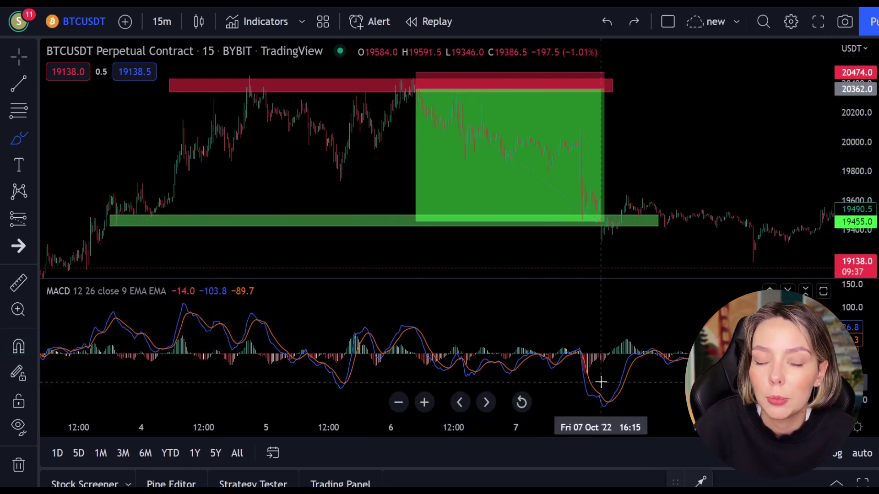
- Circle the MACD line crossover of 7 October with the brush
left_click(19, 57)
left_click_drag(855, 199, 863, 82)
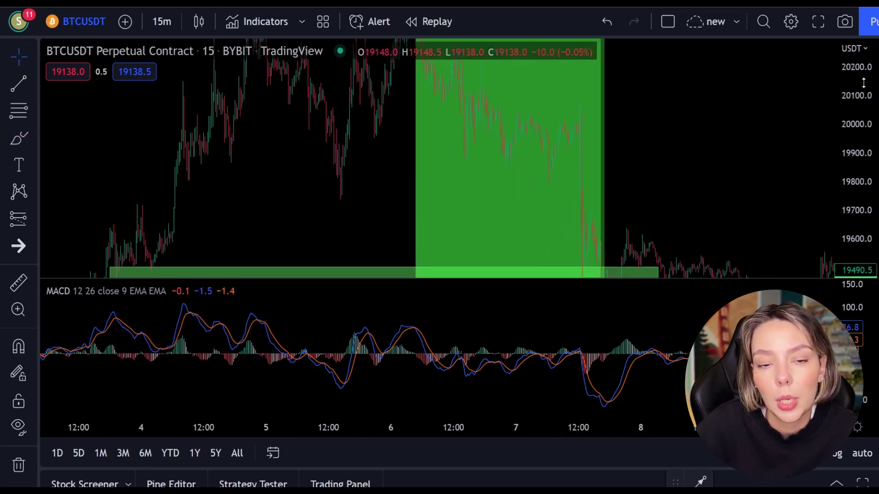
left_click_drag(734, 159, 648, 62)
left_click_drag(854, 170, 846, 23)
left_click_drag(675, 156, 672, 112)
left_click_drag(867, 78, 867, 94)
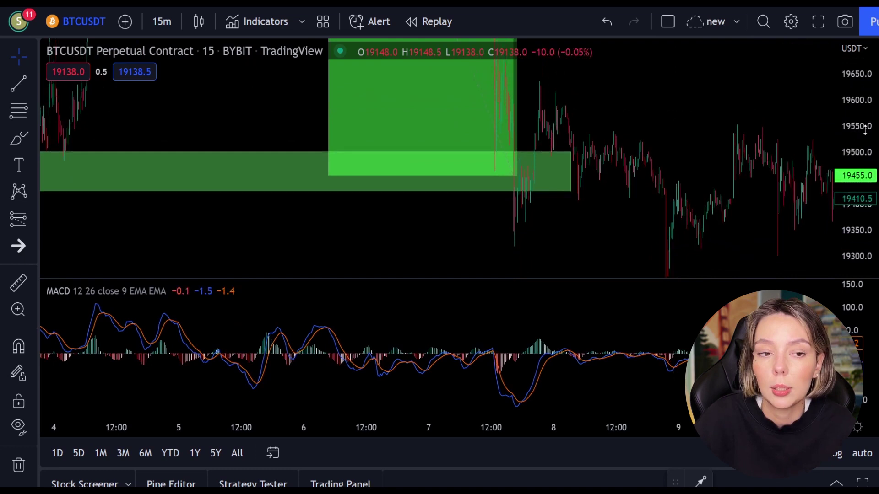
left_click(33, 138)
left_click(88, 145)
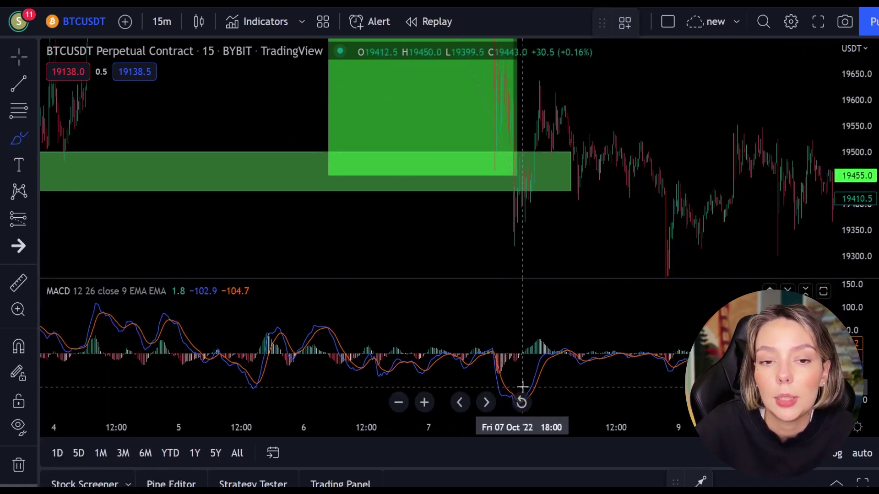
left_click_drag(520, 402, 504, 405)
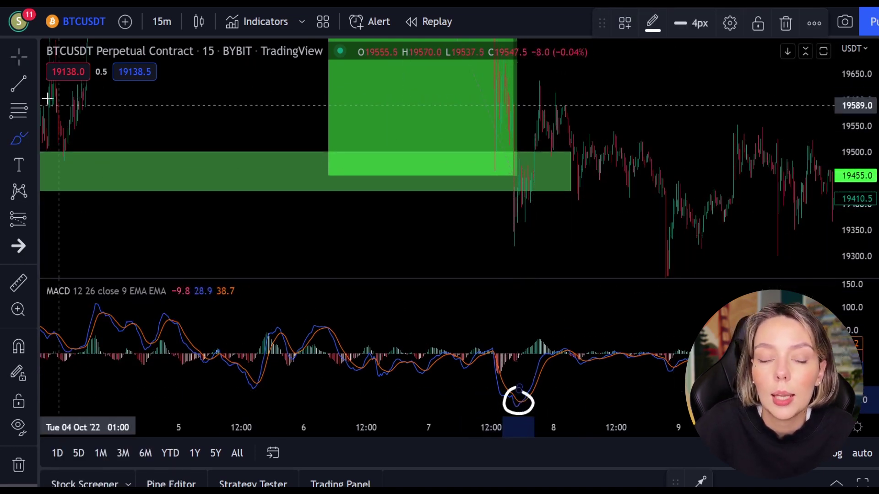
- Place a long position at 19427.5 in the support zone, set its stop to 19306.5, lower its target, and shorten it to the first high
left_click(33, 219)
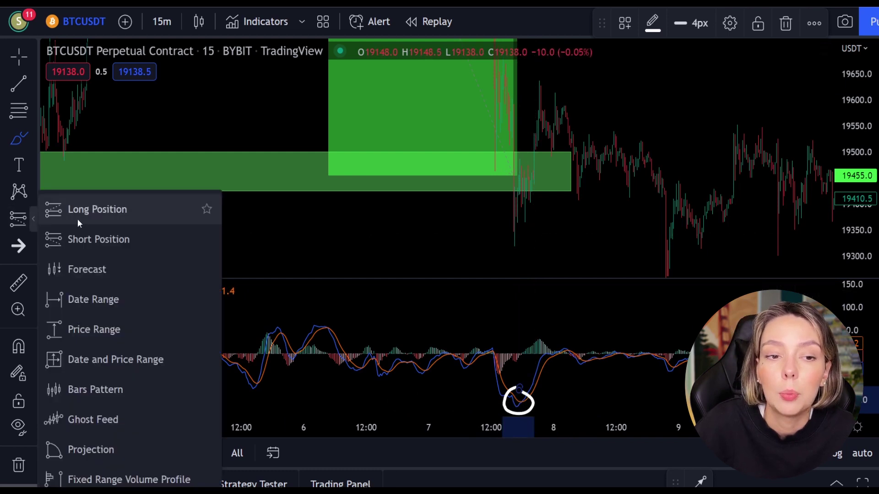
left_click(527, 189)
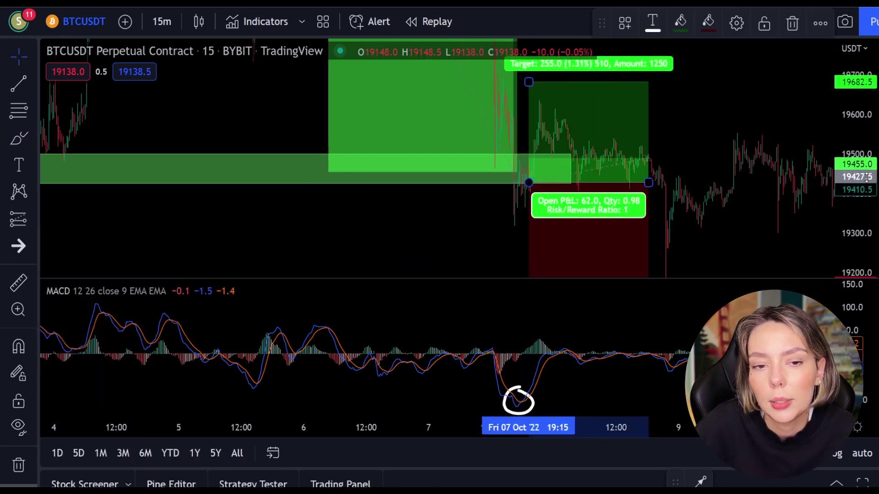
mouse_move(531, 256)
left_mouse_down()
mouse_move(537, 204)
mouse_move(540, 223)
left_mouse_up()
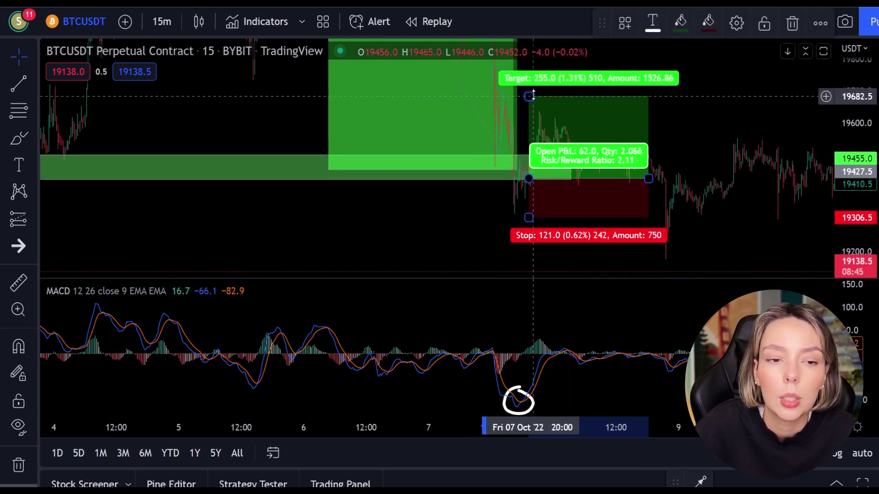
left_click_drag(529, 97, 535, 114)
left_click_drag(648, 179, 539, 178)
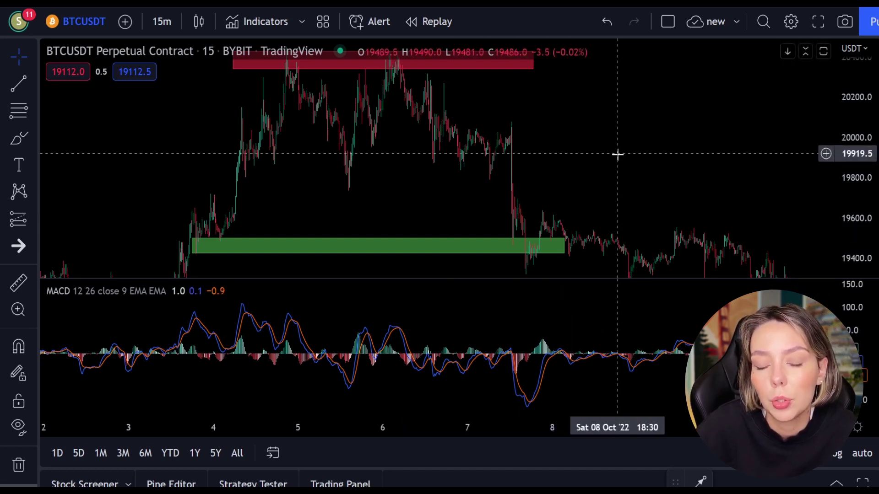
- Place a long position at 19420.5 in the support zone at the 7 October MACD crossover, with stop 19311.5 and a lowered target
left_click_drag(617, 166, 608, 168)
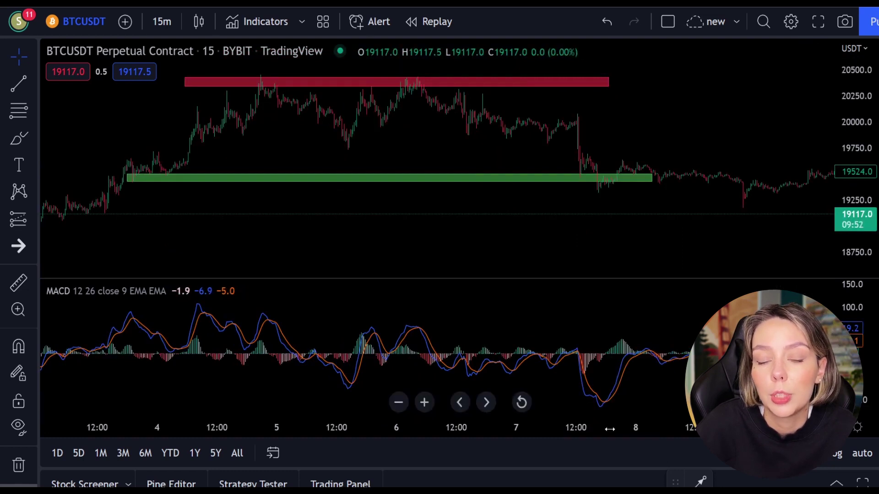
left_click_drag(610, 427, 425, 423)
left_click_drag(867, 222, 866, 183)
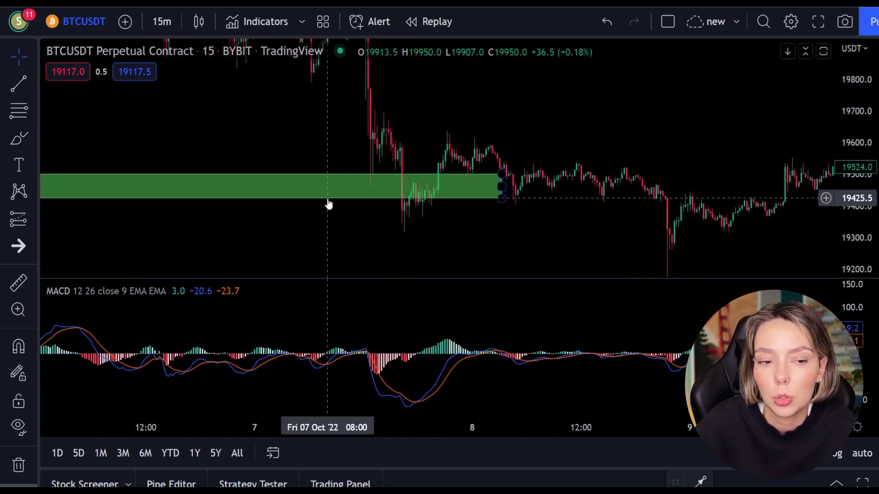
left_click(33, 219)
left_click(89, 215)
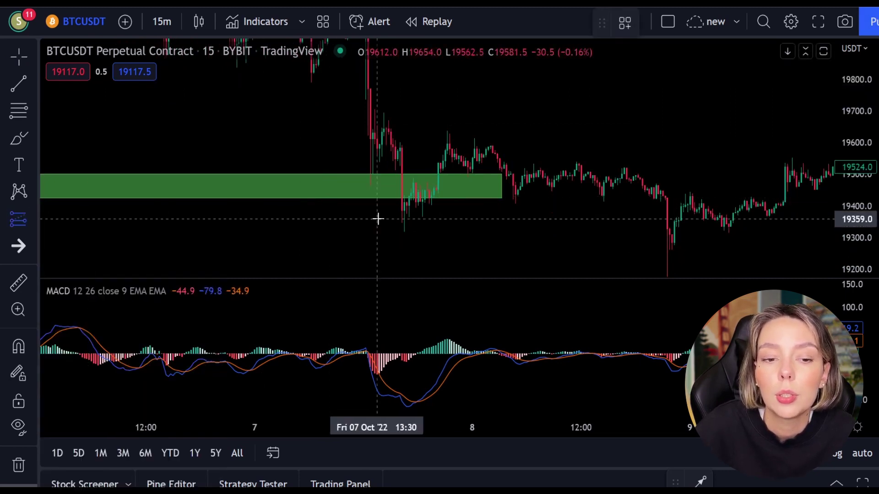
left_click(416, 200)
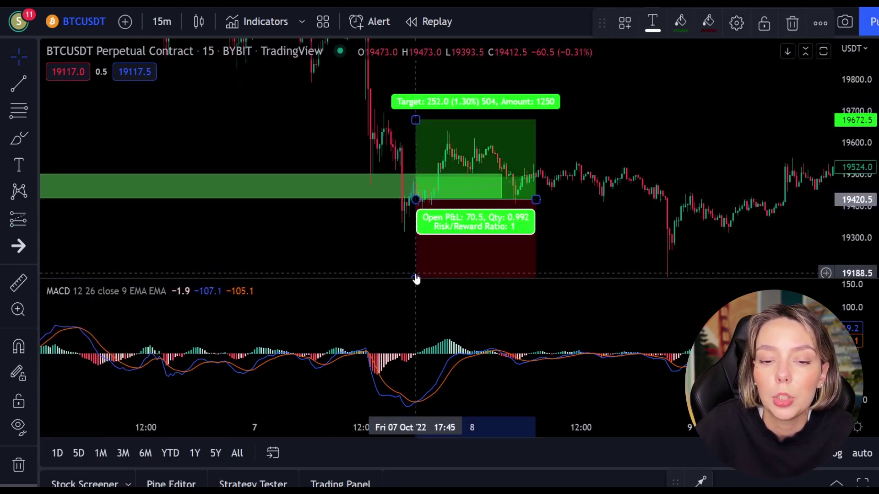
left_click_drag(415, 274, 415, 234)
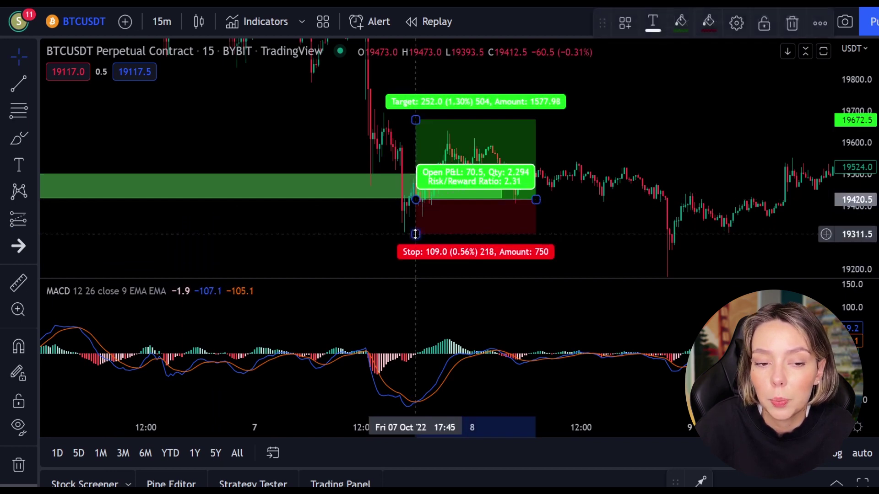
left_click_drag(415, 120, 421, 145)
left_click(421, 147)
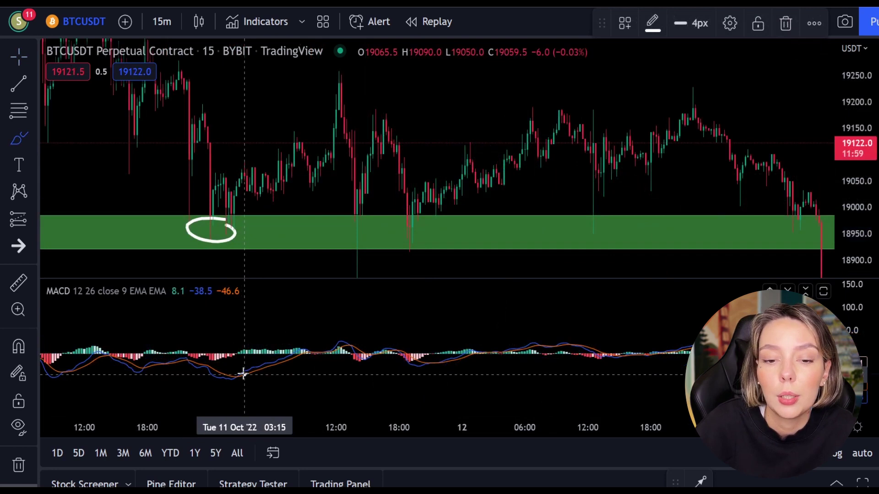
- Place a long position at 19037.5 at the 11 October MACD crossover, set its stop to 18921.0, and end it at the price peak
left_click_drag(243, 373, 241, 370)
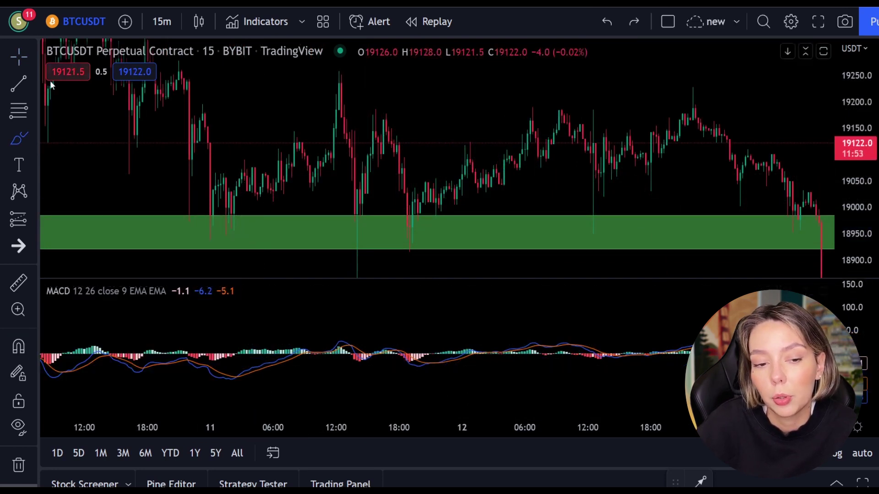
left_click(30, 214)
left_click(91, 208)
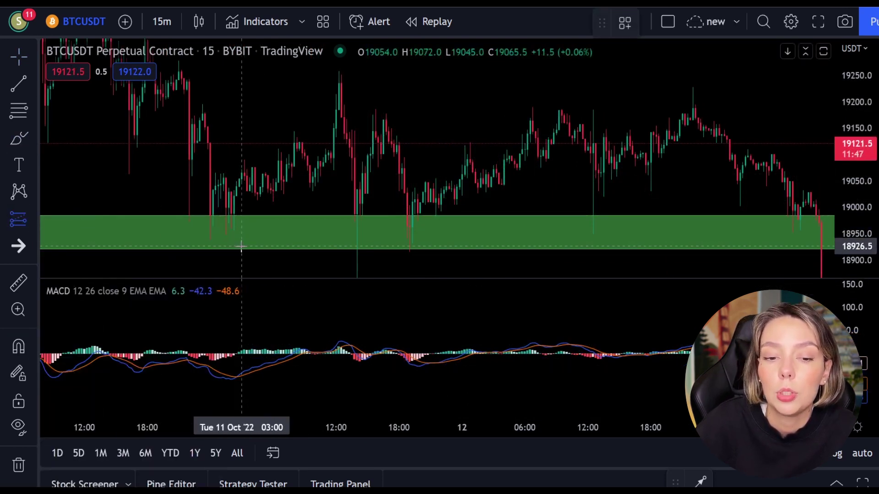
left_click(244, 187)
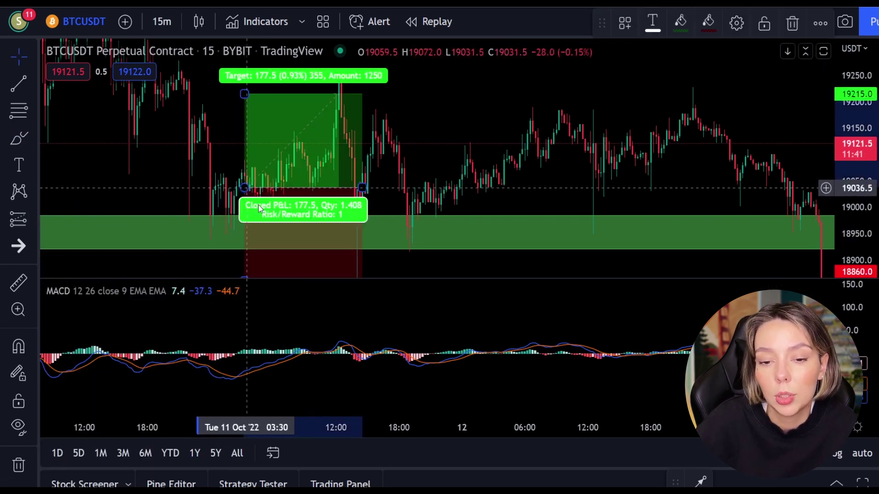
left_click_drag(486, 208, 487, 195)
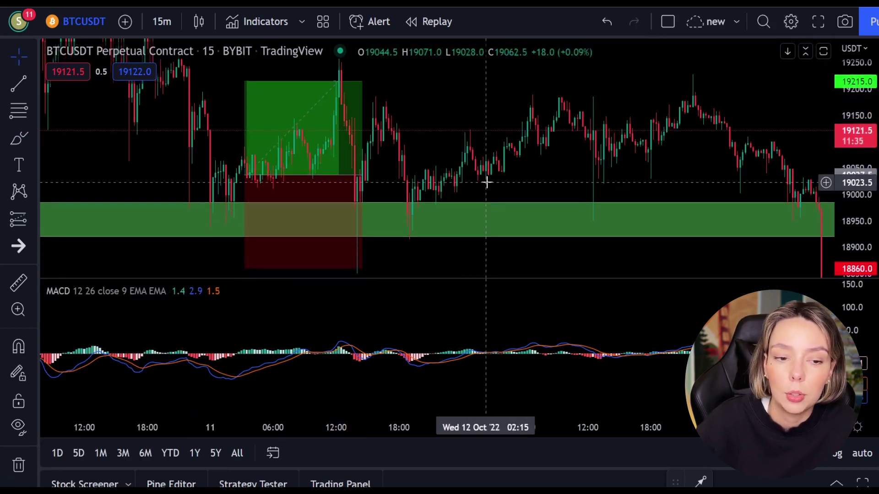
mouse_move(244, 270)
left_click_drag(244, 270, 244, 236)
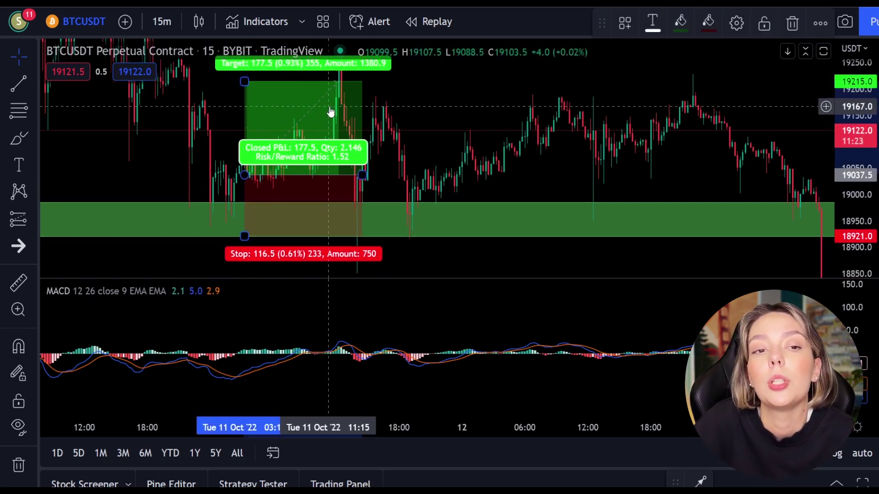
left_click_drag(361, 176, 339, 175)
left_click(473, 118)
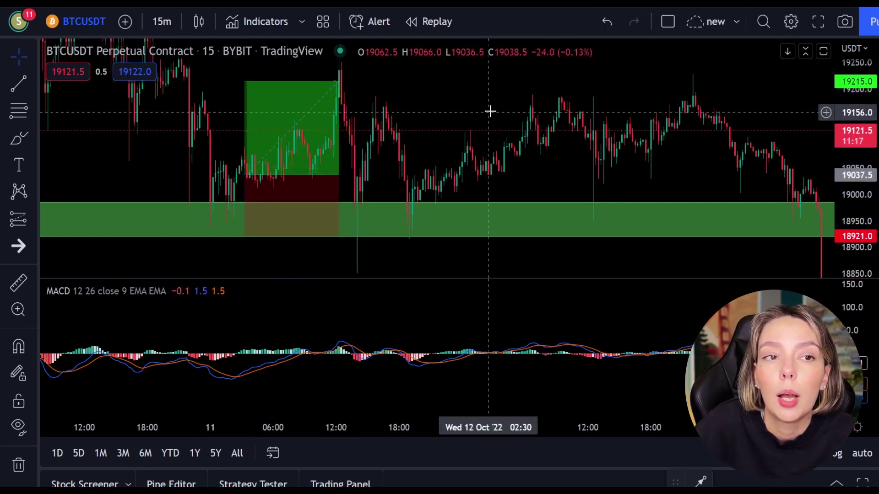
- Delete the long position placed at the 11 October MACD crossover
left_click(284, 118)
key("Delete")
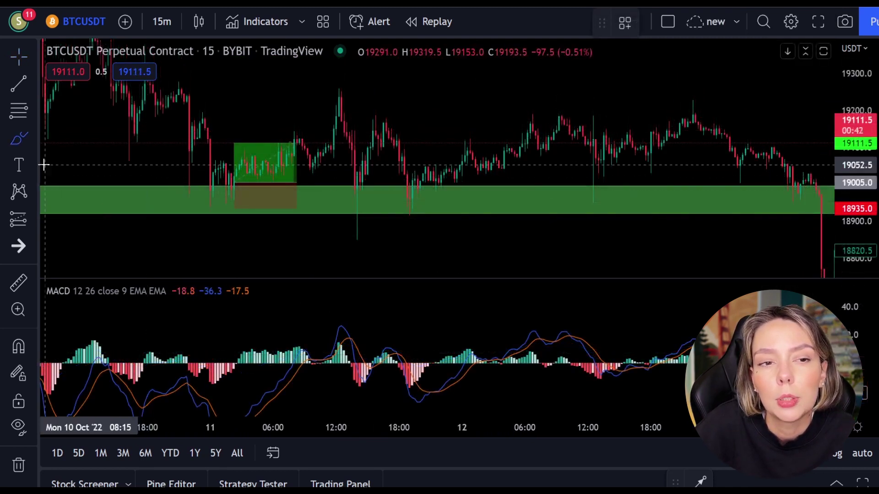
- Circle the late 11 October price touch on the support zone and the matching MACD crossover with the brush
mouse_move(436, 188)
left_mouse_down()
mouse_move(412, 185)
mouse_move(447, 186)
left_mouse_up()
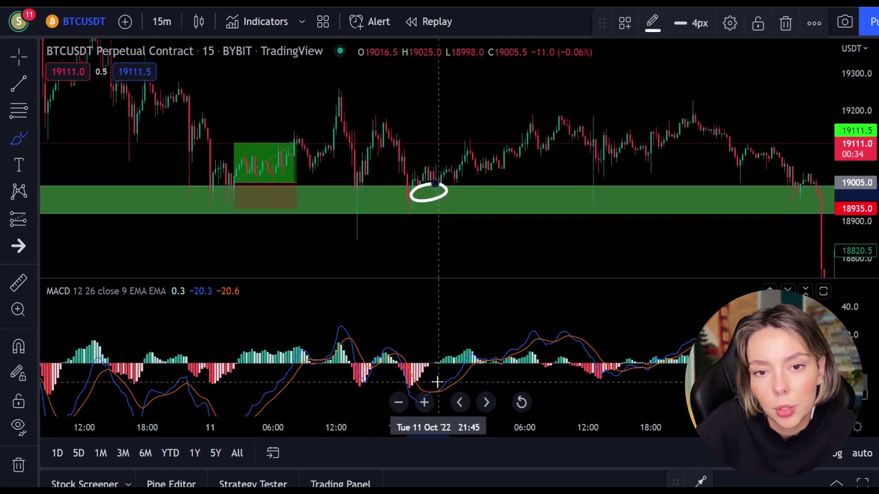
left_click_drag(427, 401, 439, 377)
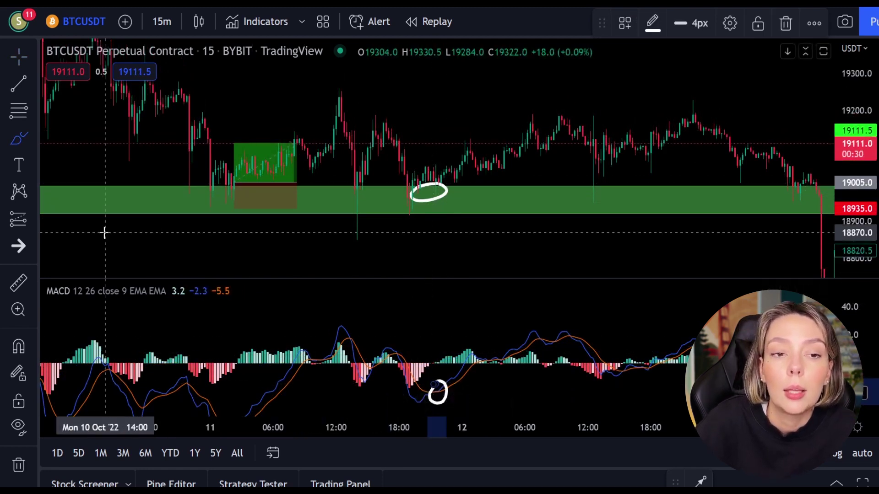
- Place a long position at 19016.0 above the circled support touch, with stop 18908.5 and target 19180.5, and end it at the price peak
left_click(13, 223)
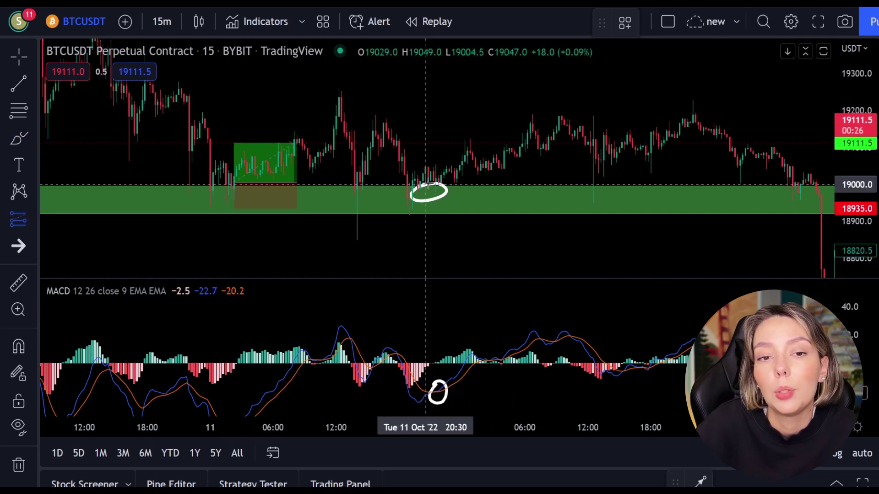
left_click(431, 179)
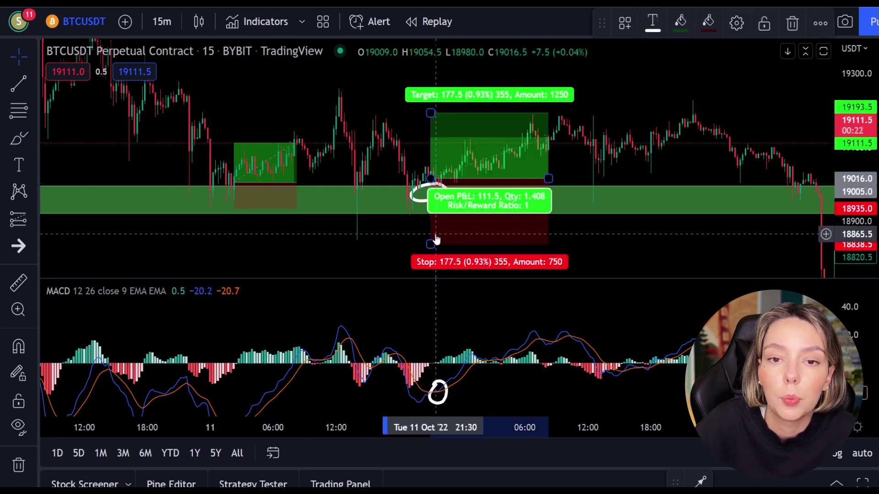
left_click_drag(430, 244, 430, 218)
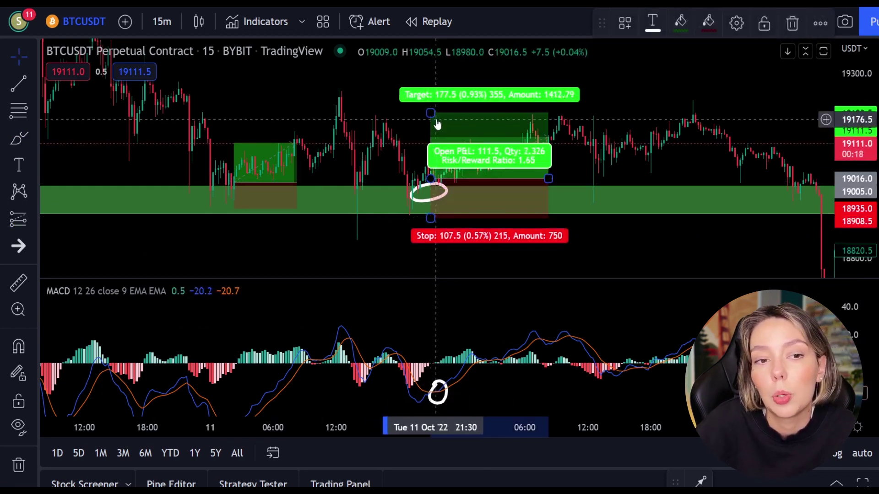
left_click_drag(431, 112, 432, 118)
left_click_drag(548, 178, 533, 178)
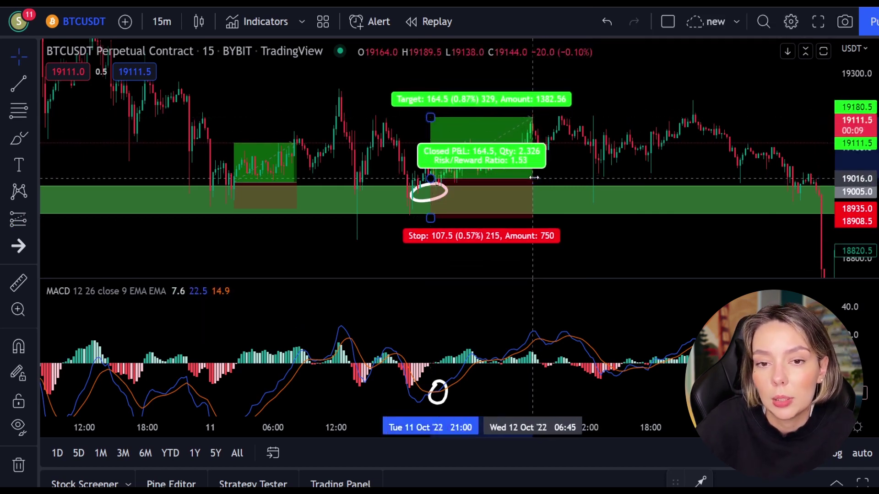
- Delete the brush circle around the price touch on the support zone
left_click(422, 197)
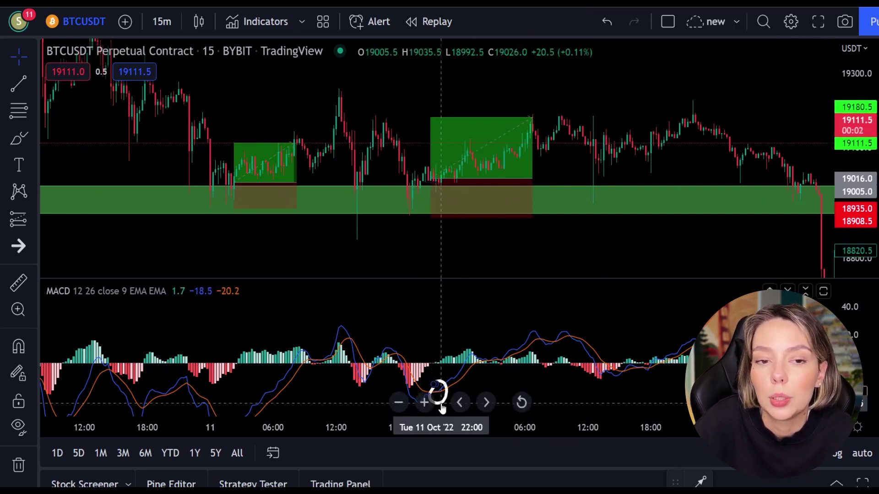